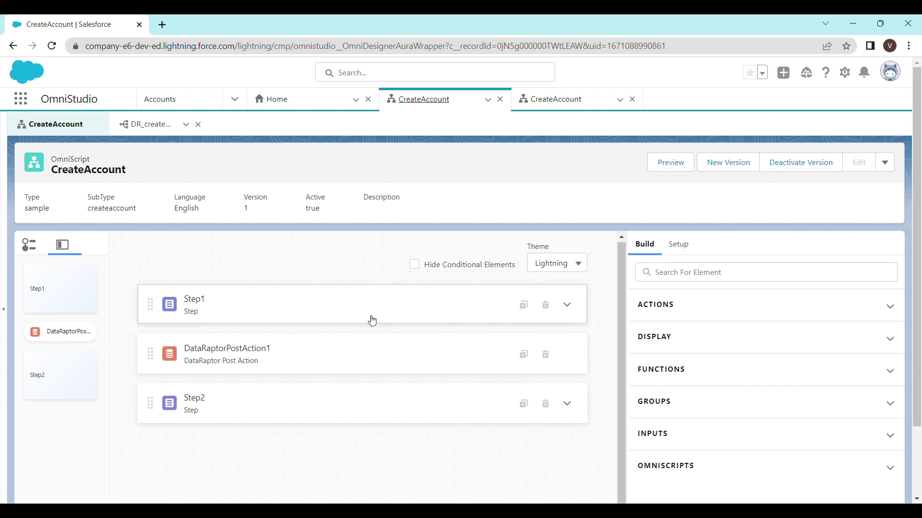
# Inspect Step1's inputs and the DR_createAccountWithFile DataRaptor's Preview and Fields tabs
pyautogui.click(567, 305)
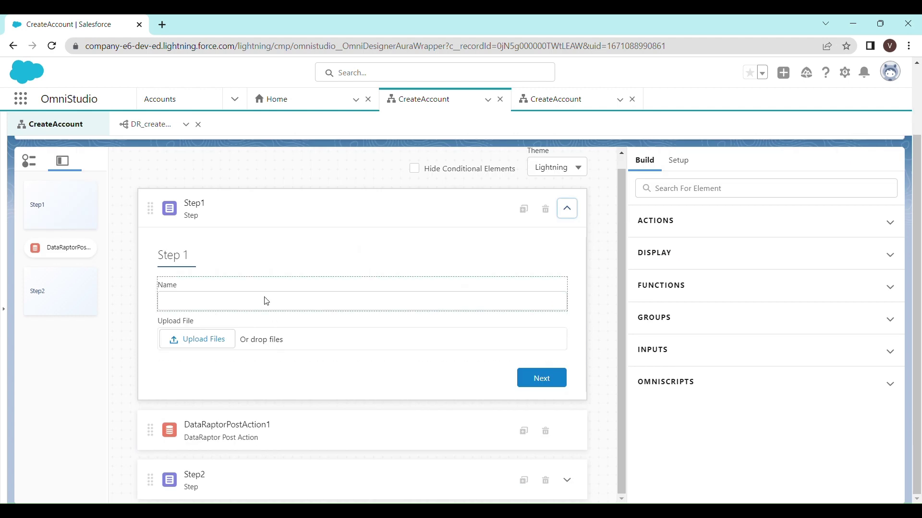
pyautogui.click(408, 416)
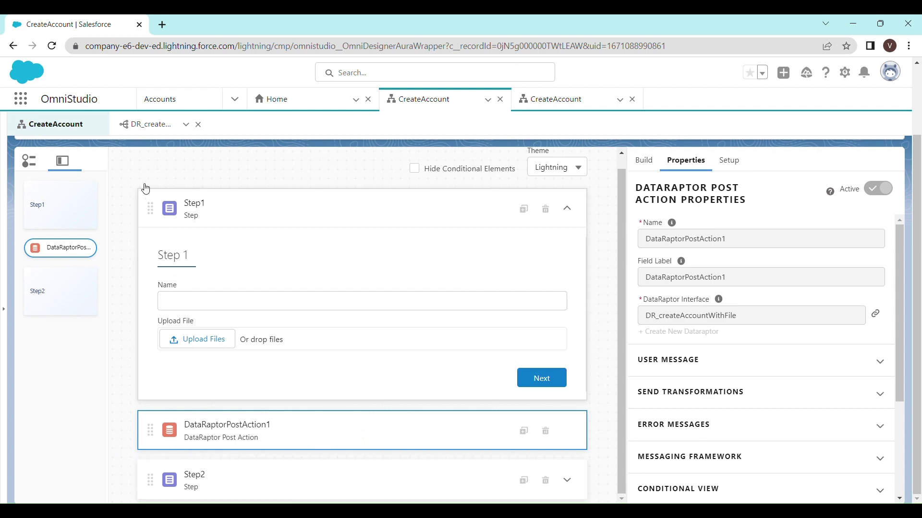
pyautogui.click(144, 130)
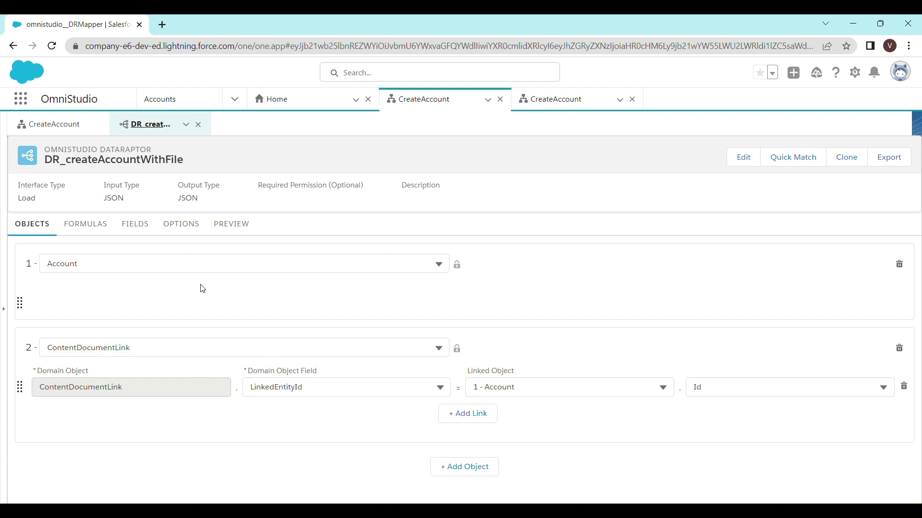
pyautogui.click(227, 228)
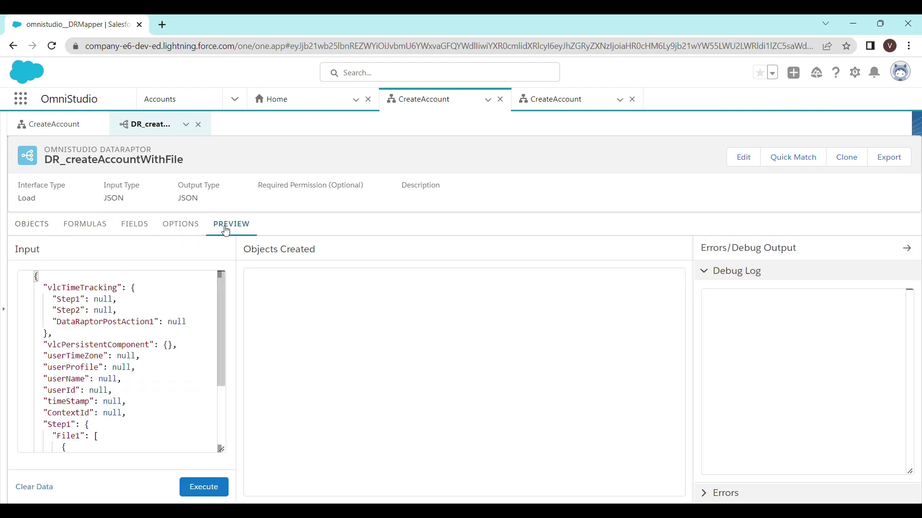
pyautogui.click(136, 226)
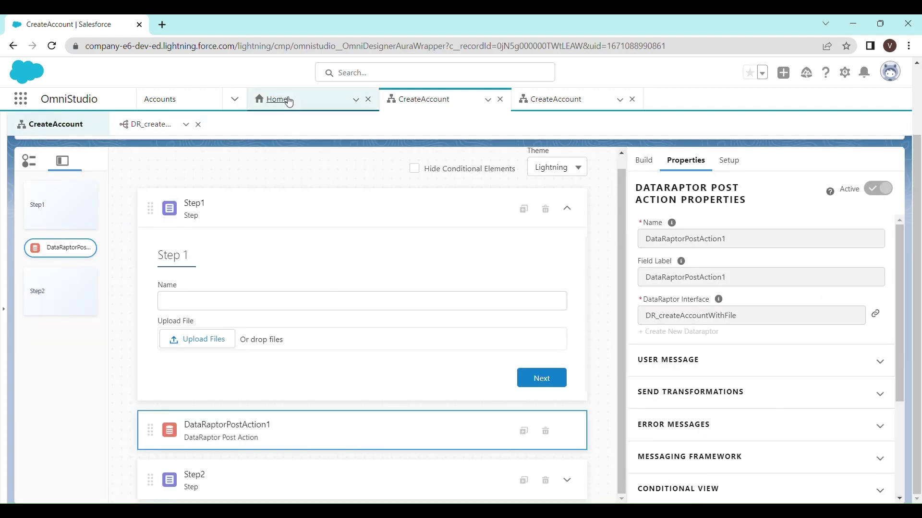
# Submit the Home page form with the name 'Check' and no uploaded file
pyautogui.click(289, 99)
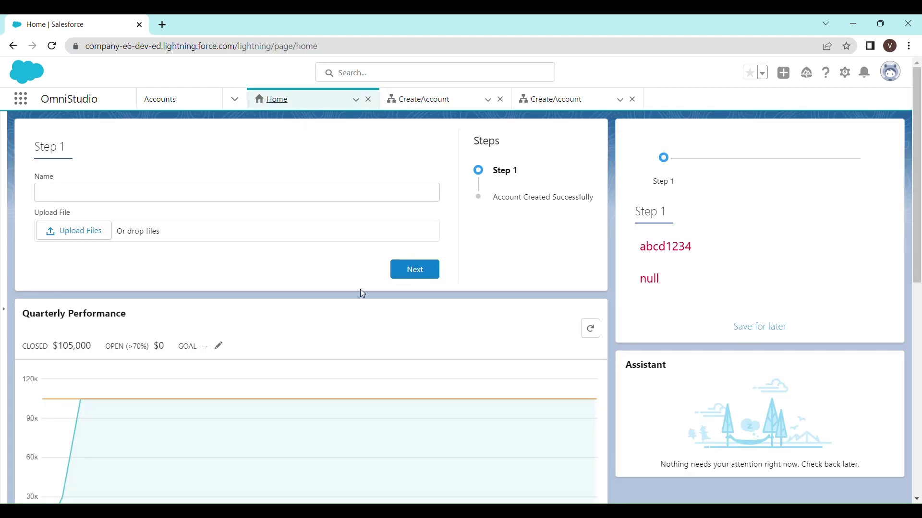
pyautogui.click(130, 195)
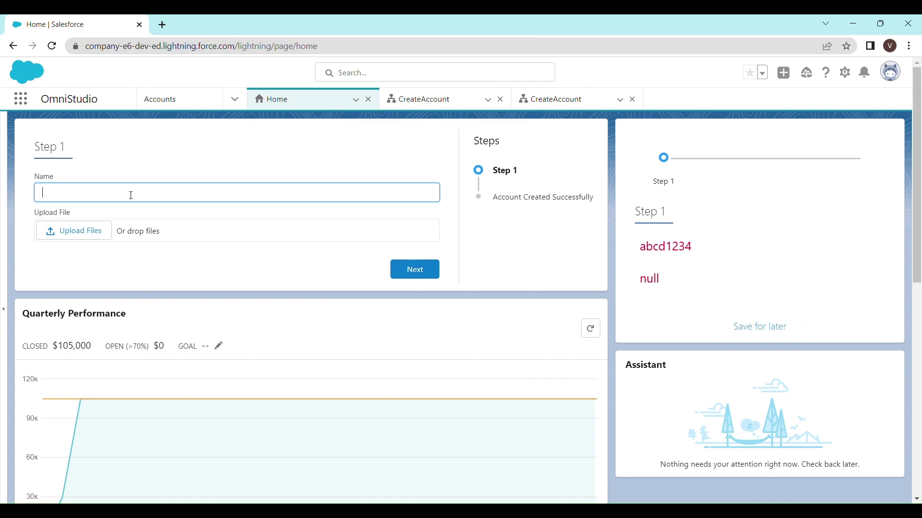
pyautogui.write('Check')
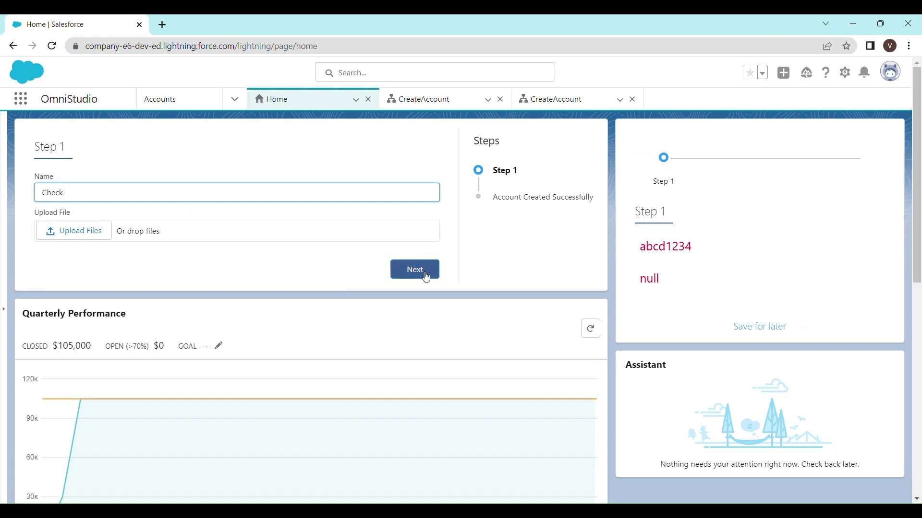
pyautogui.moveTo(514, 173); pyautogui.dragTo(495, 172)
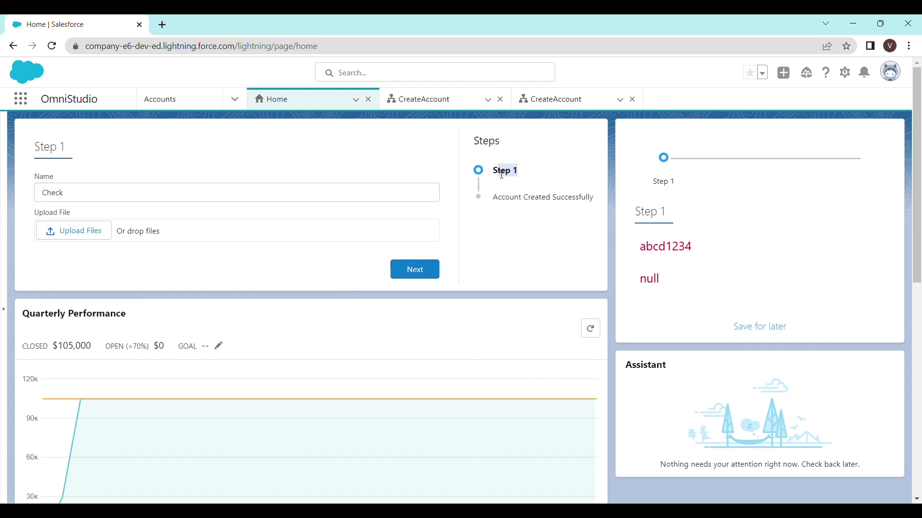
pyautogui.click(423, 278)
pyautogui.moveTo(493, 198); pyautogui.dragTo(596, 200)
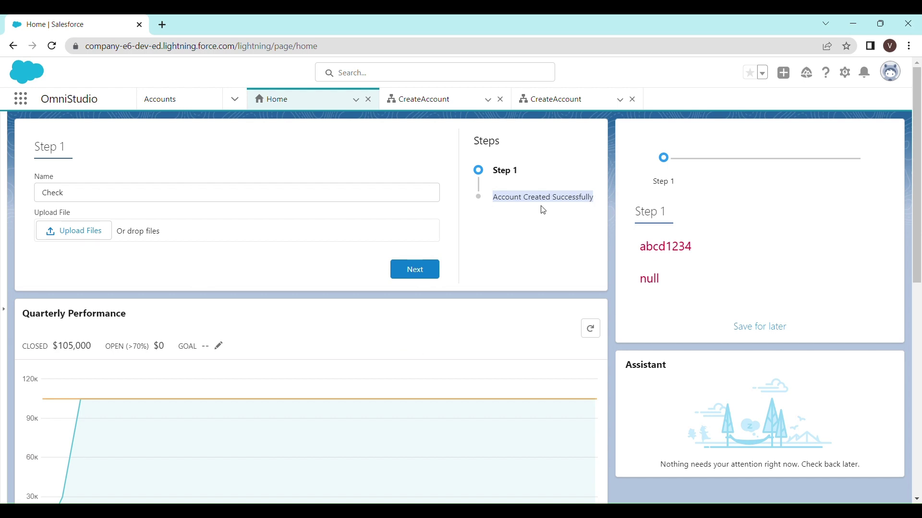
# Refresh the Accounts list and review the Check record's Details and Related tabs
pyautogui.click(171, 109)
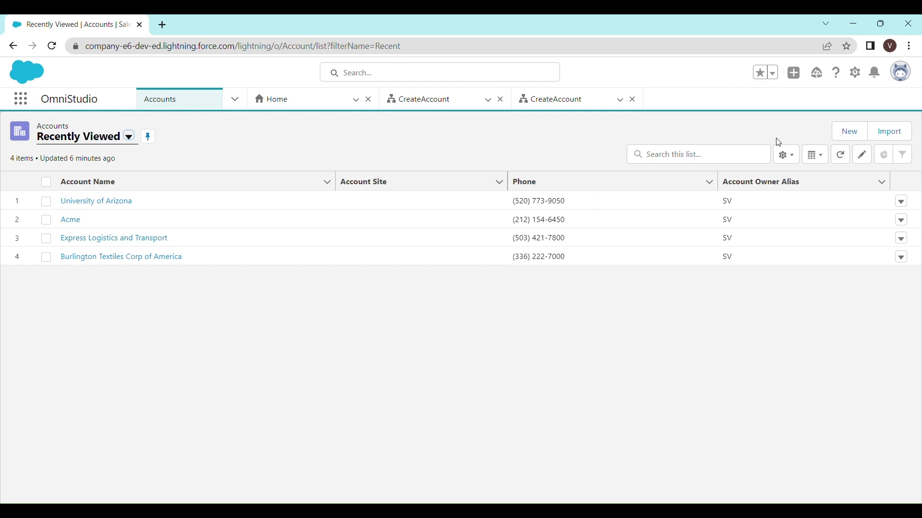
pyautogui.click(840, 155)
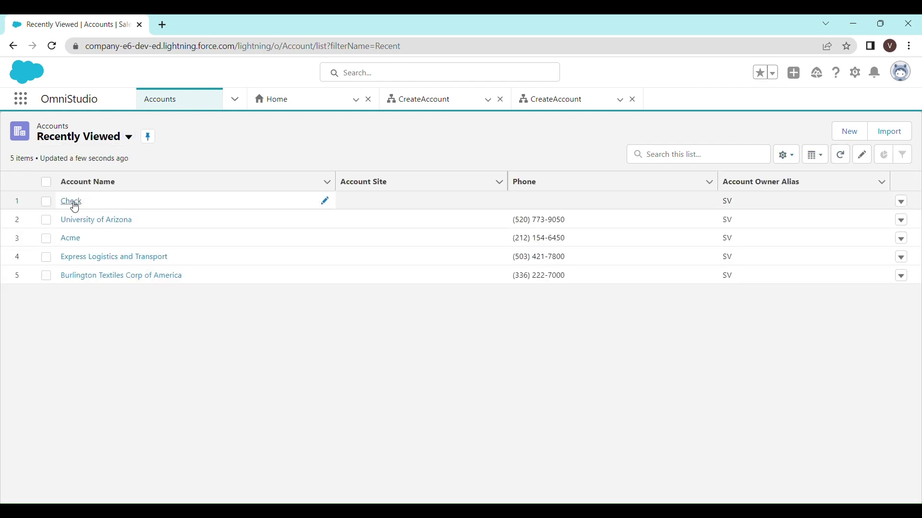
pyautogui.click(73, 203)
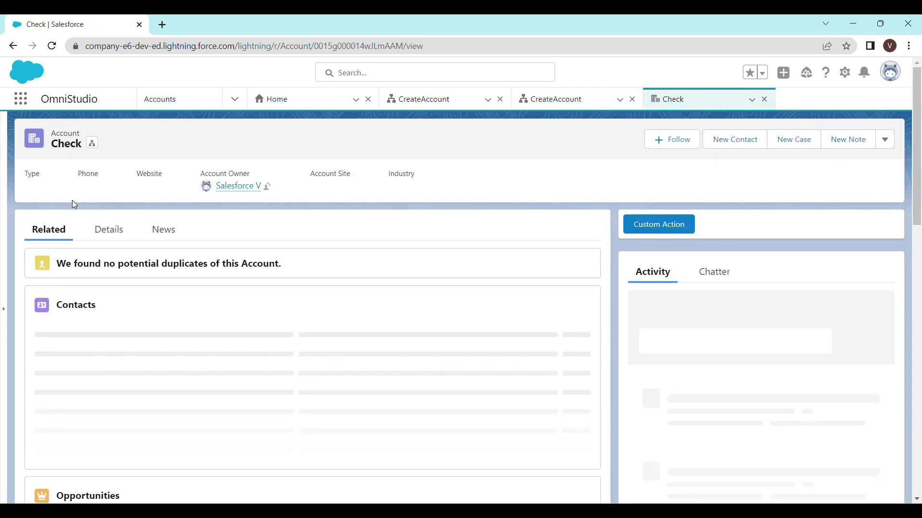
pyautogui.click(109, 230)
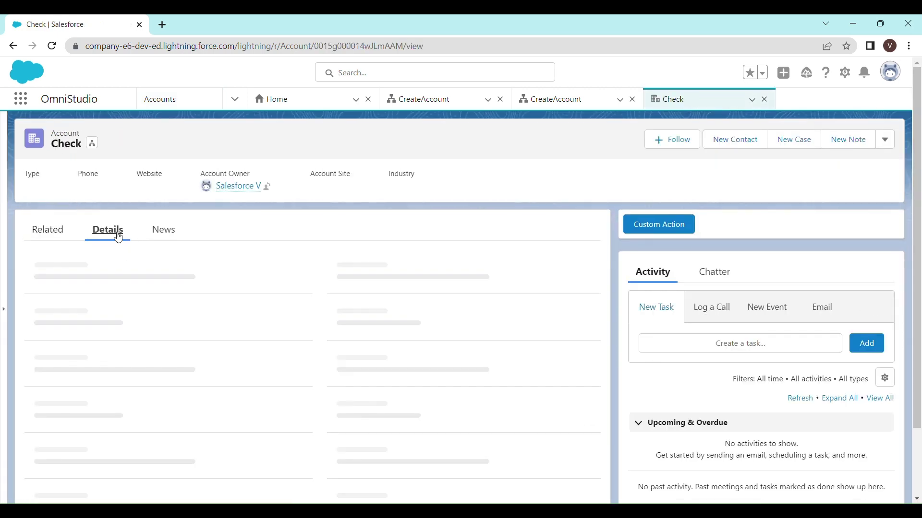
pyautogui.click(61, 232)
pyautogui.scroll(-1, 169, 371)
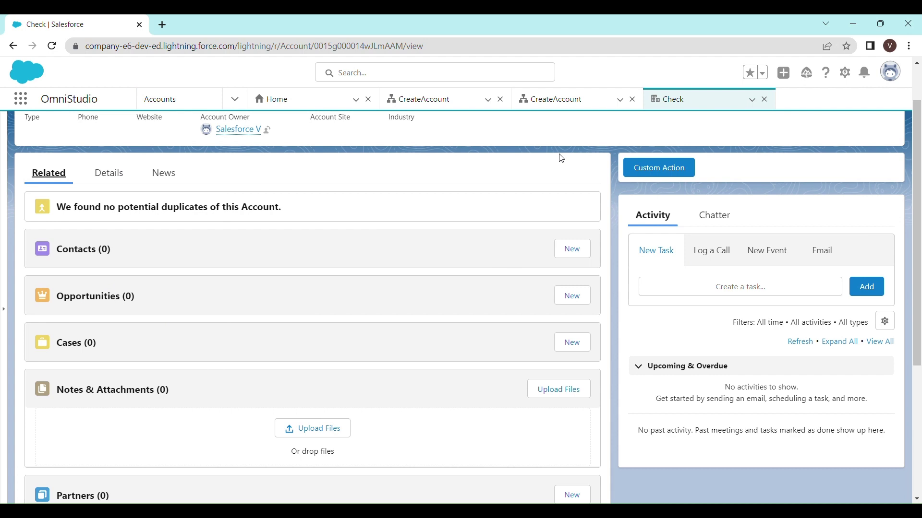
pyautogui.scroll(1, 560, 158)
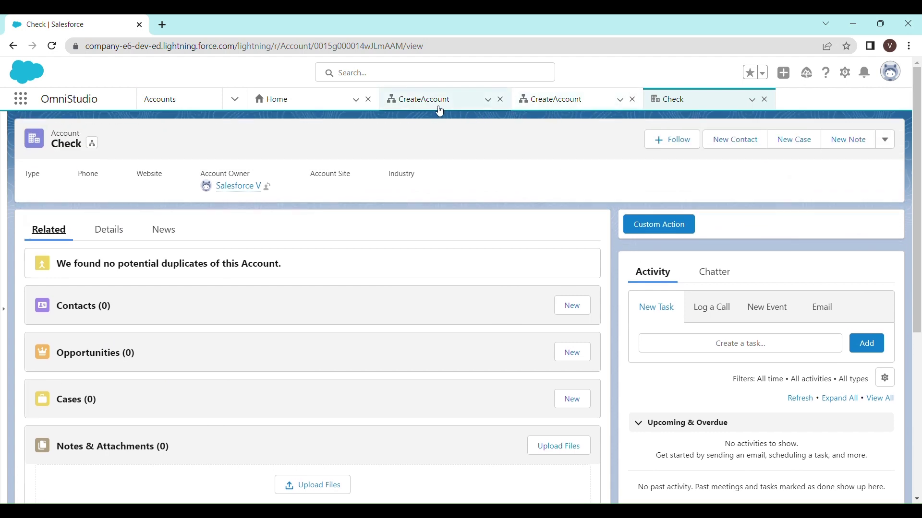
# Switch from the first CreateAccount designer tab to the version 2 tab
pyautogui.click(436, 107)
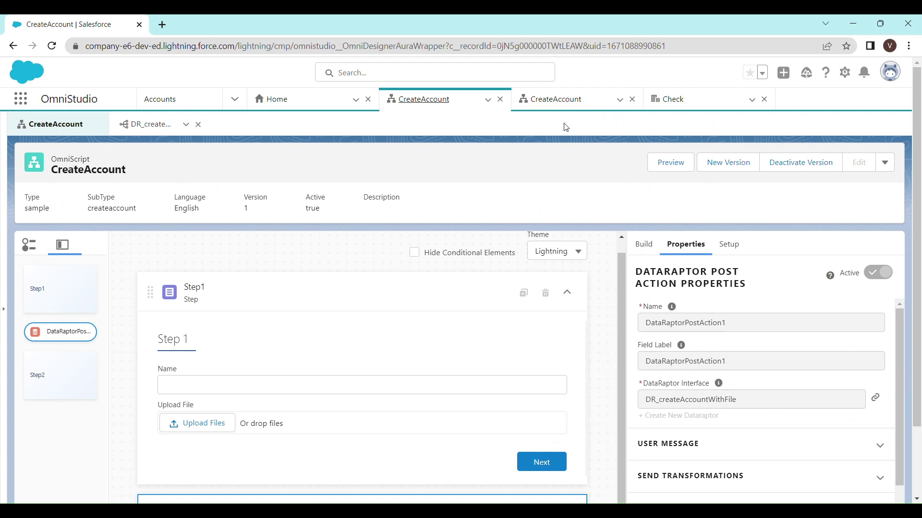
pyautogui.click(565, 106)
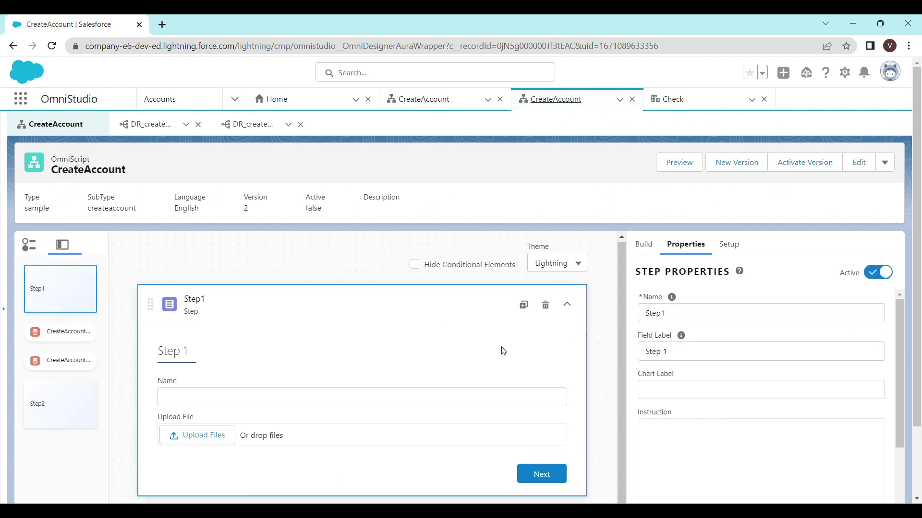
pyautogui.scroll(-1, 504, 351)
pyautogui.scroll(-1, 699, 333)
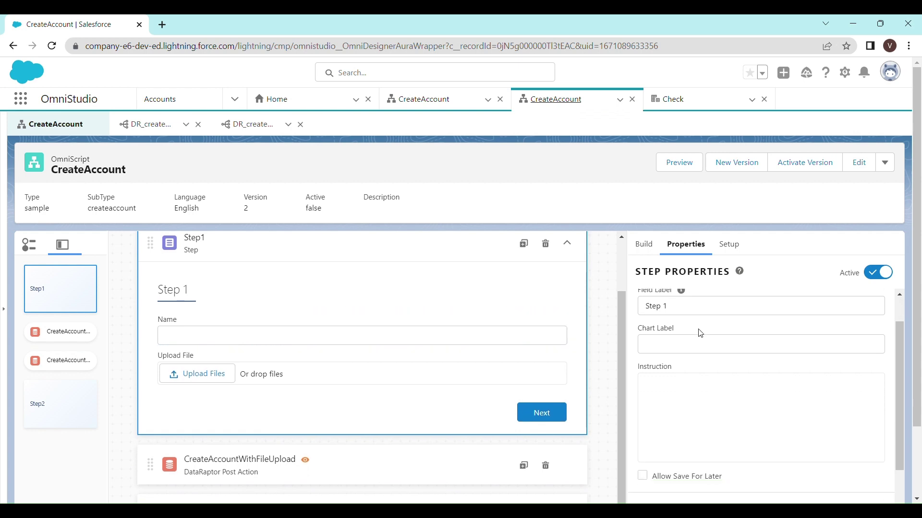
pyautogui.scroll(-2, 701, 334)
pyautogui.scroll(1, 522, 331)
pyautogui.scroll(-1, 587, 311)
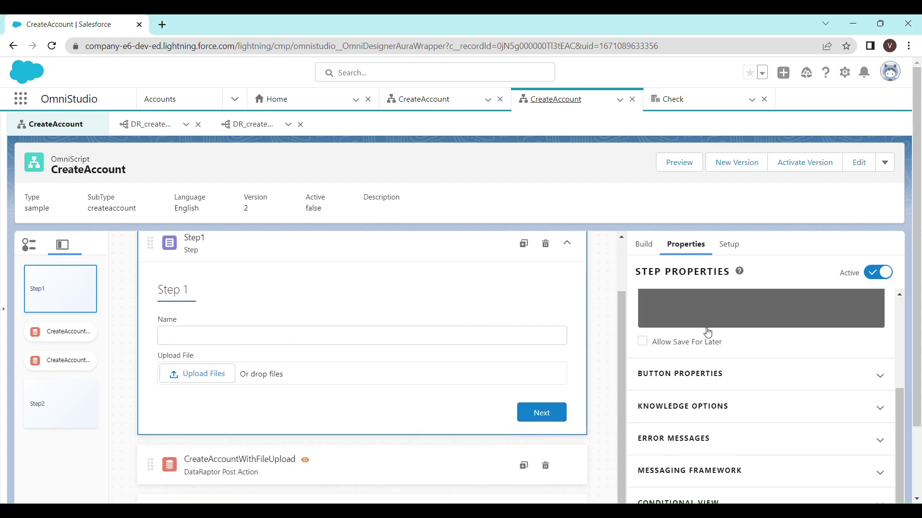
pyautogui.scroll(-2, 708, 333)
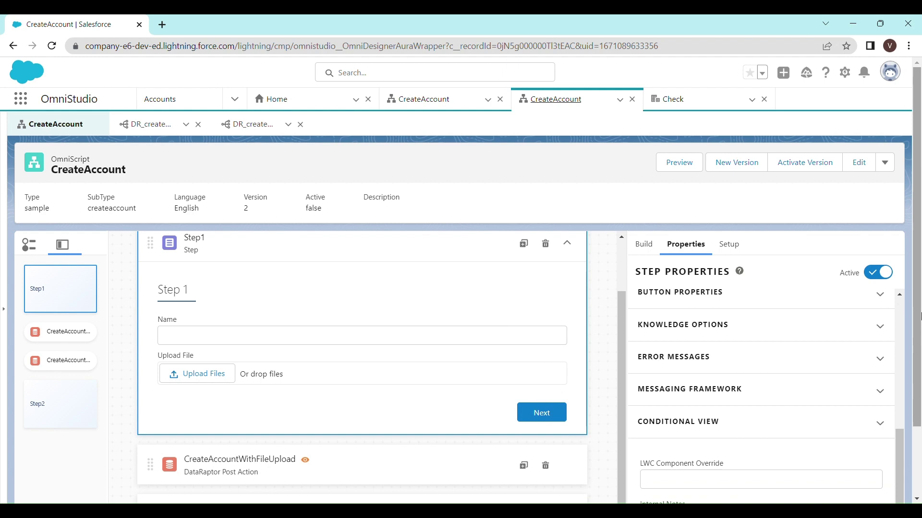
pyautogui.scroll(-2, 552, 385)
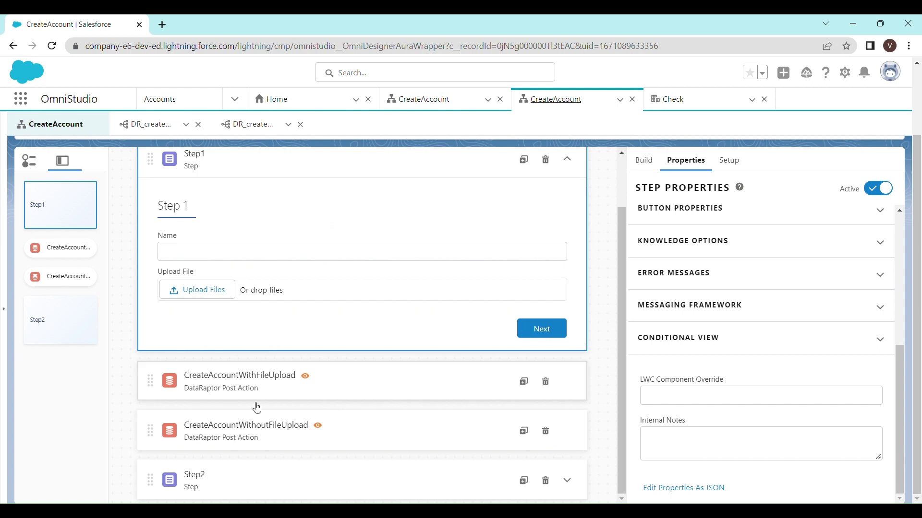
pyautogui.click(151, 124)
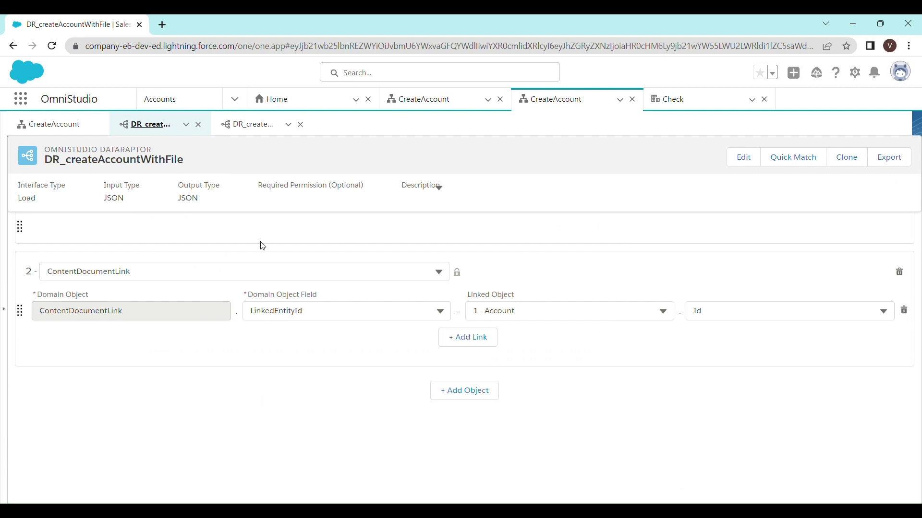
pyautogui.click(69, 131)
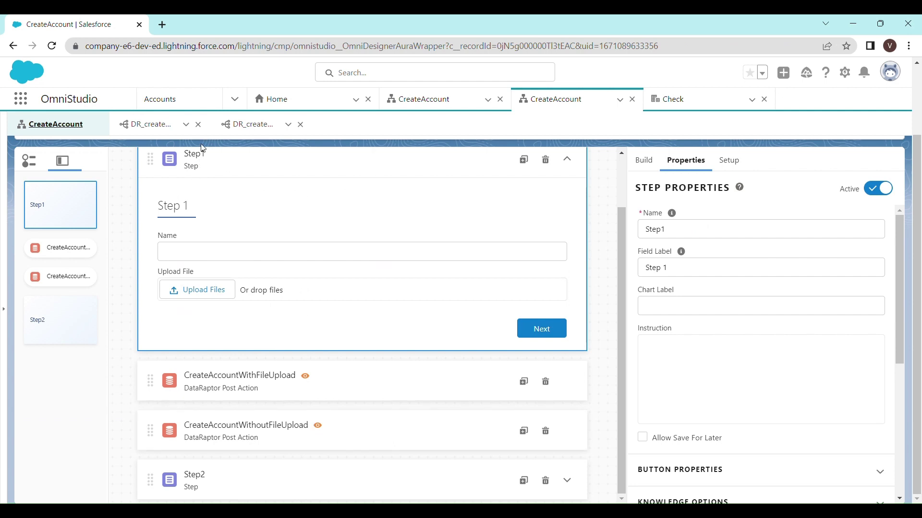
pyautogui.click(254, 125)
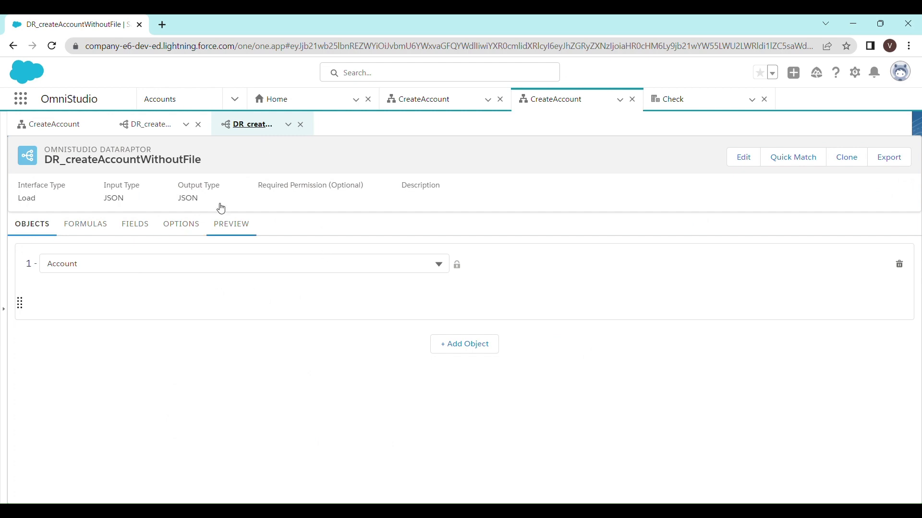
pyautogui.click(69, 129)
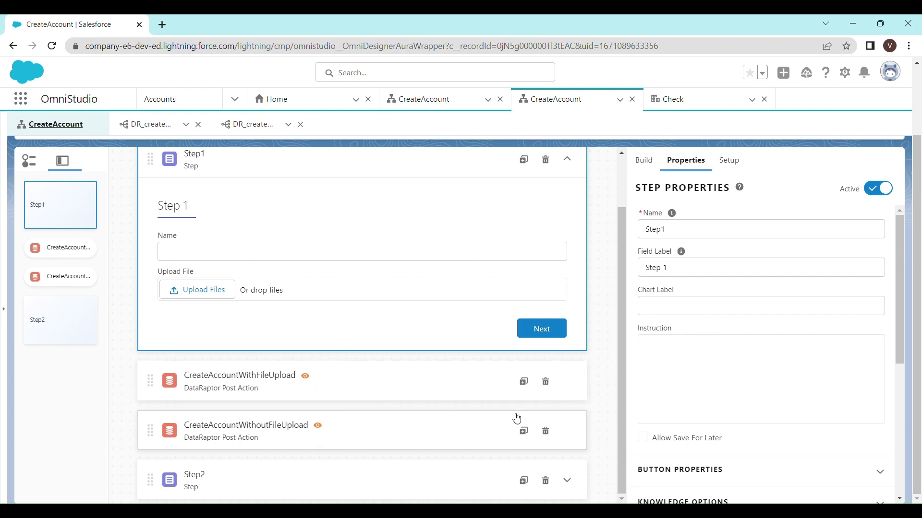
# Check the File1 conditional-view rules on CreateAccountWithFileUpload and CreateAccountWithoutFileUpload
pyautogui.click(370, 394)
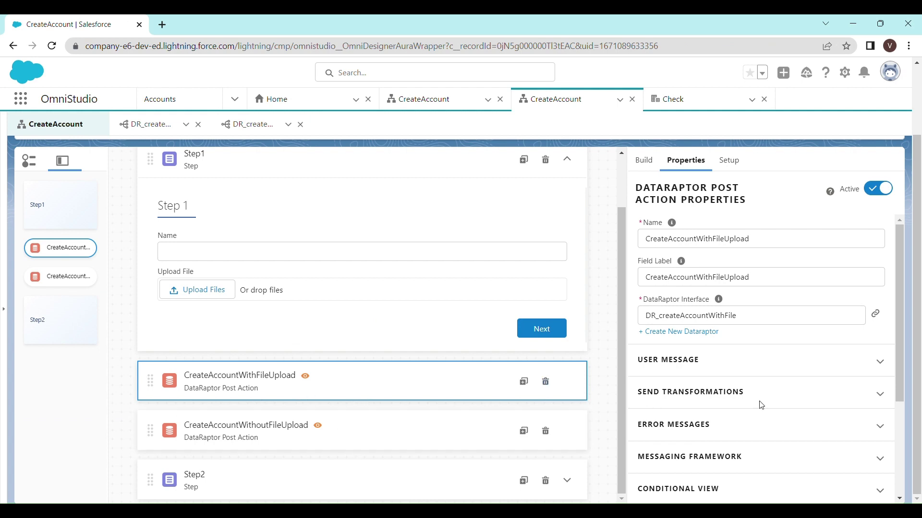
pyautogui.scroll(-1, 886, 370)
pyautogui.scroll(-2, 886, 369)
pyautogui.click(879, 337)
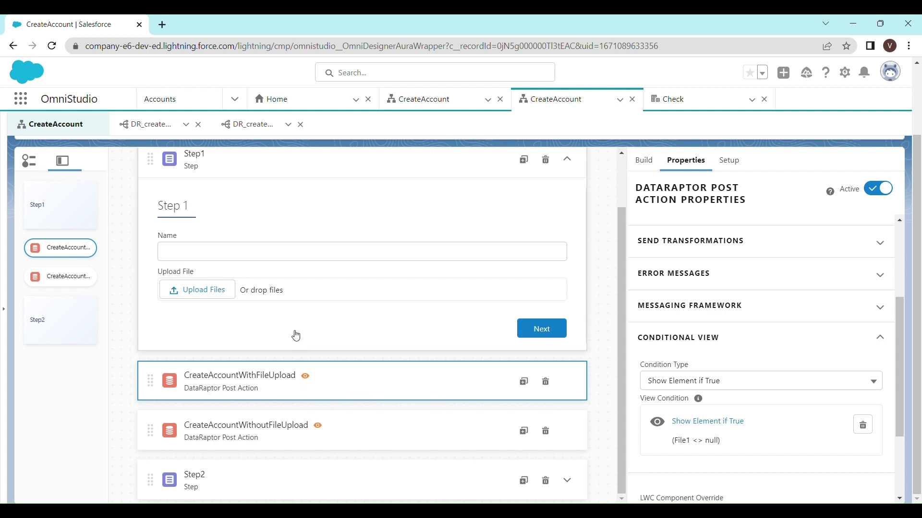
pyautogui.click(332, 435)
pyautogui.scroll(-5, 792, 425)
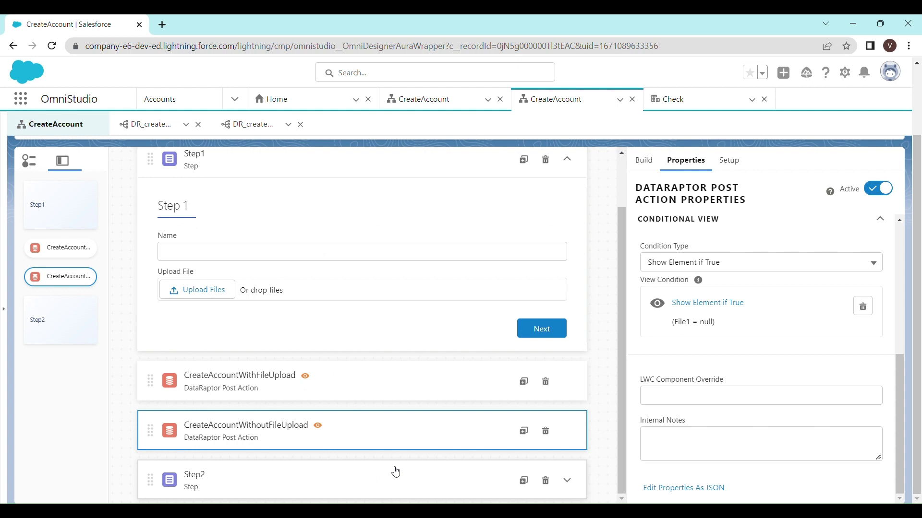
pyautogui.click(361, 487)
pyautogui.scroll(-1, 499, 426)
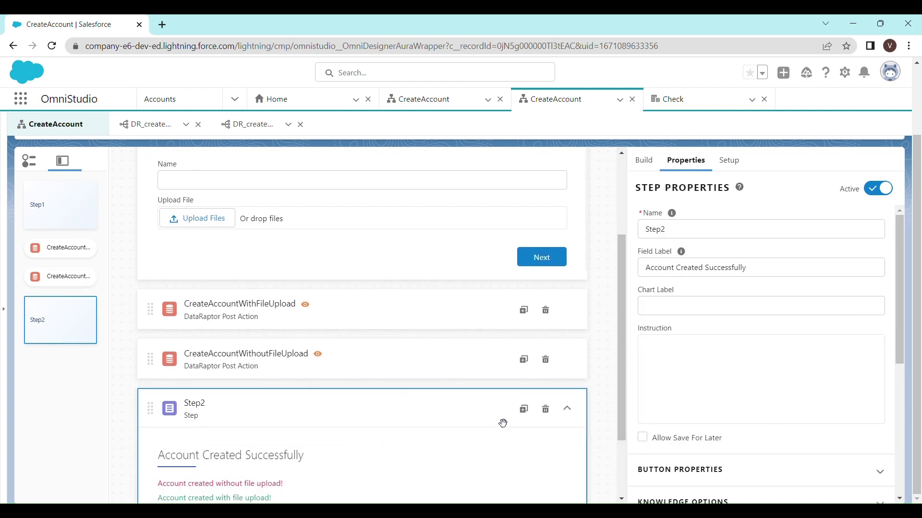
pyautogui.scroll(-1, 503, 425)
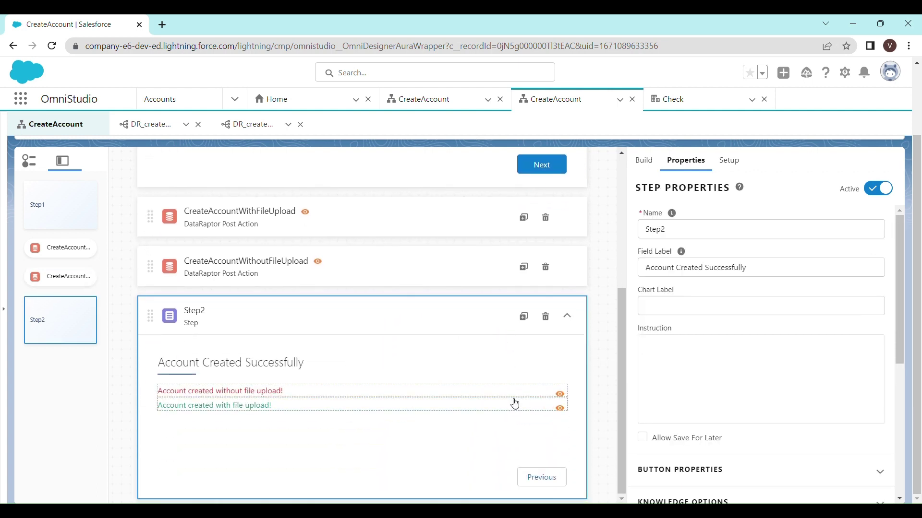
pyautogui.scroll(2, 608, 371)
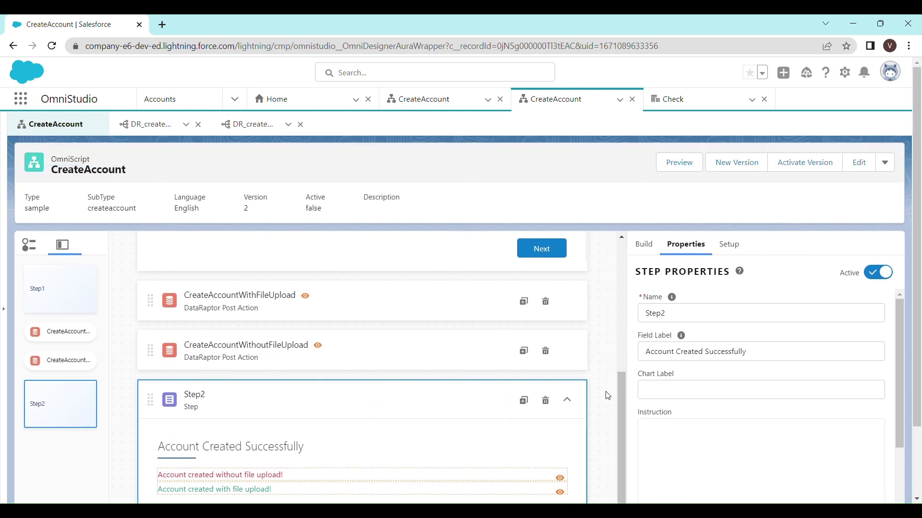
pyautogui.scroll(-2, 590, 394)
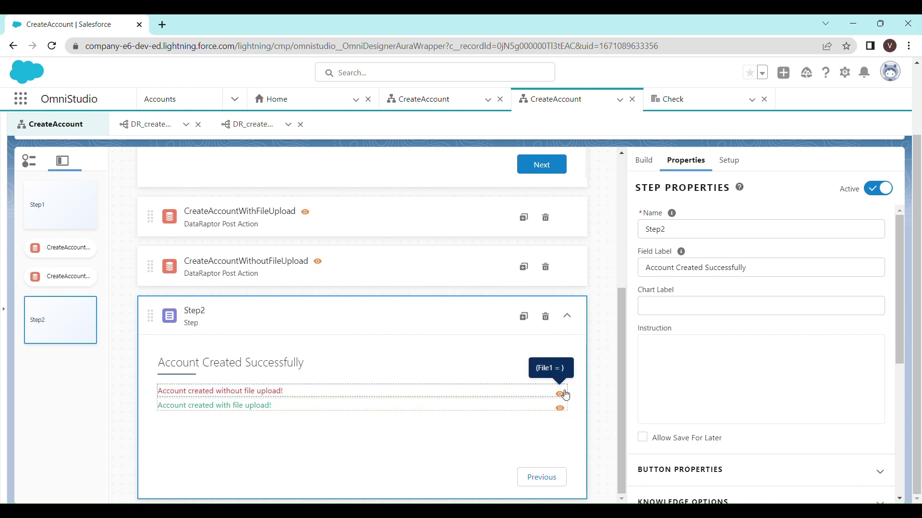
pyautogui.moveTo(559, 491)
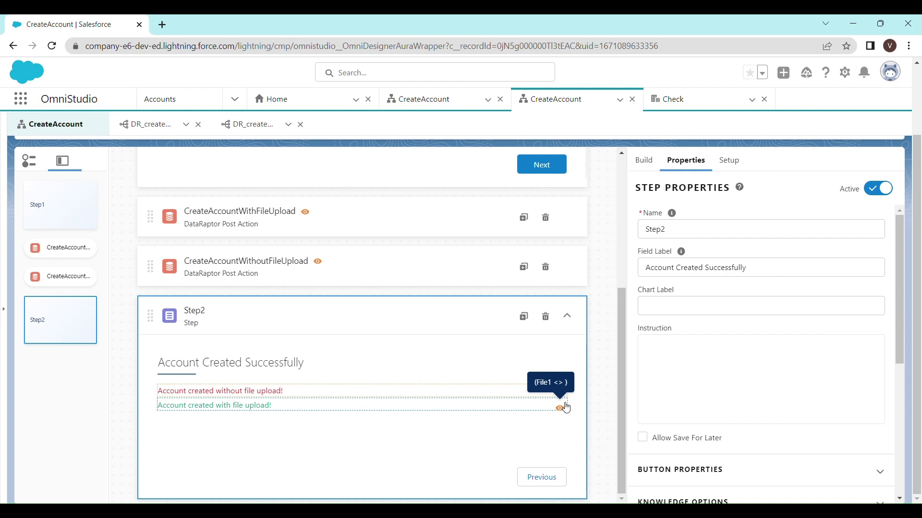
pyautogui.scroll(2, 639, 375)
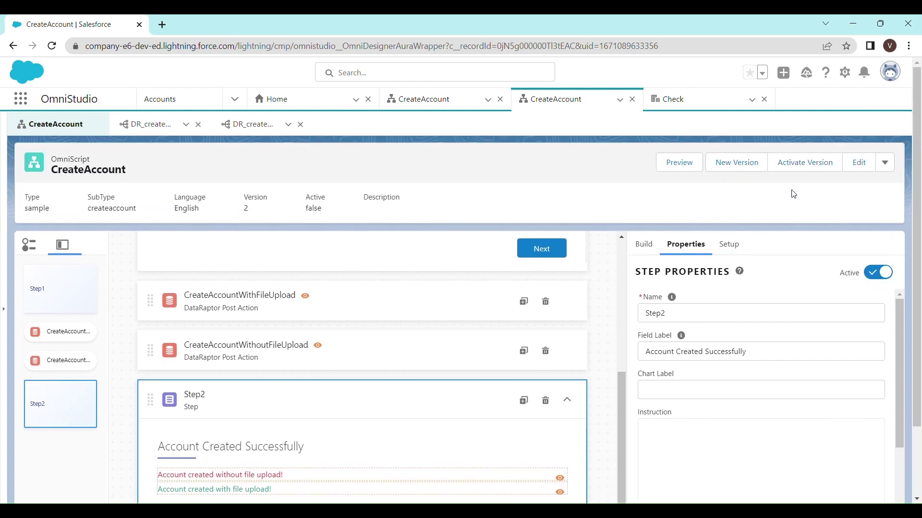
# Activate CreateAccount version 2 and go back to the Home page
pyautogui.click(802, 165)
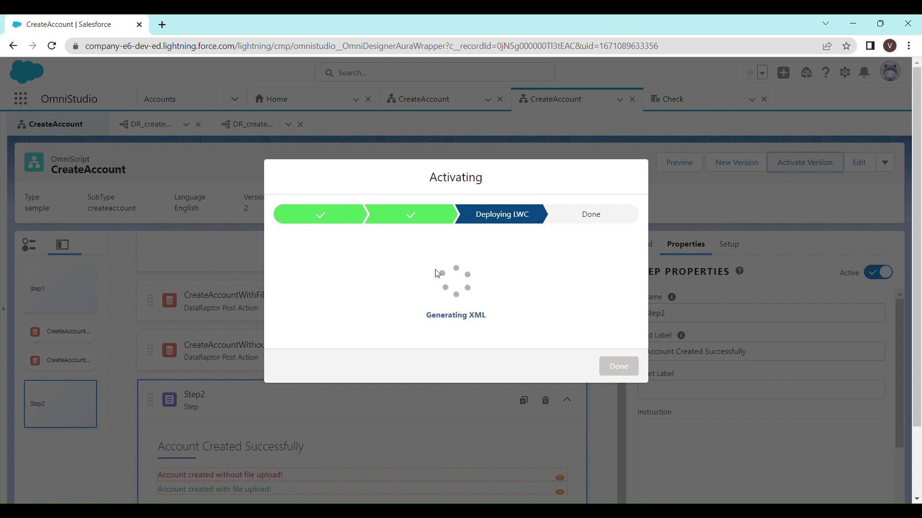
pyautogui.click(617, 381)
pyautogui.click(293, 104)
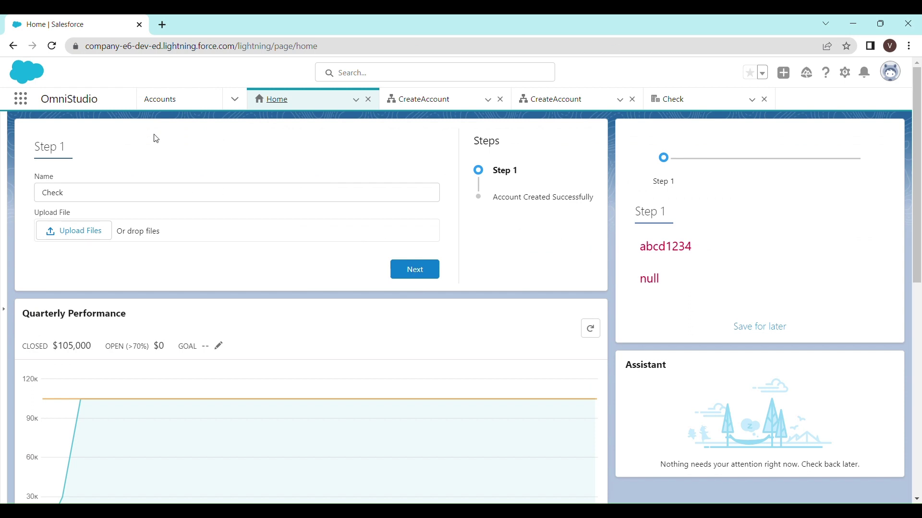
# Reload and submit 'Check2' with no file, getting 'Account created without file upload!'
pyautogui.click(52, 46)
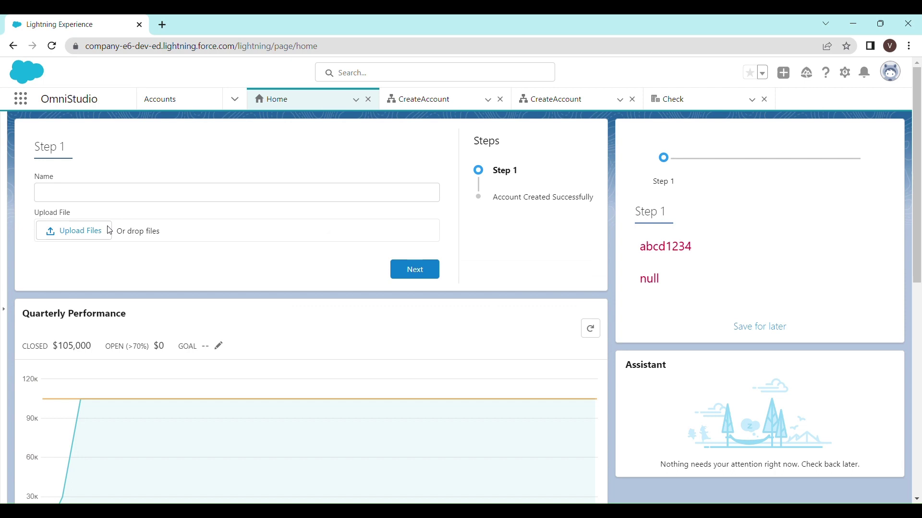
pyautogui.click(81, 197)
pyautogui.write('Check2')
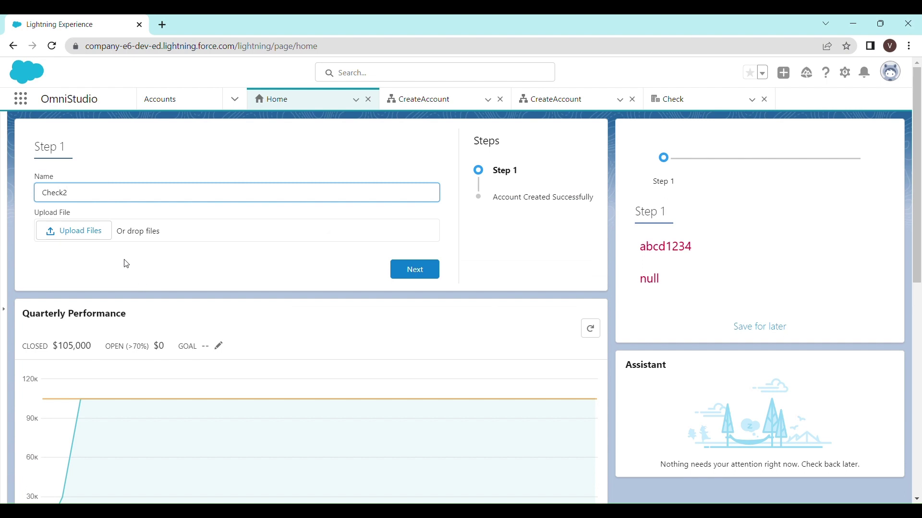
pyautogui.click(126, 261)
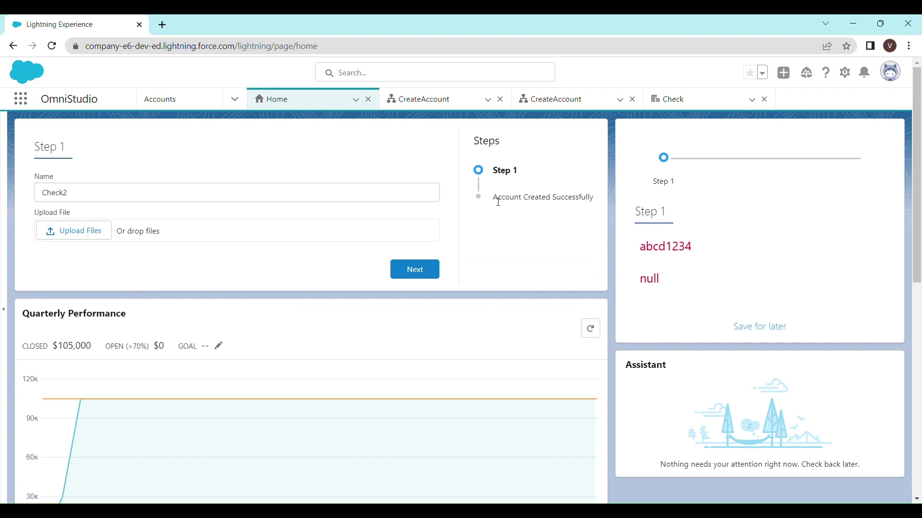
pyautogui.moveTo(497, 202); pyautogui.dragTo(598, 202)
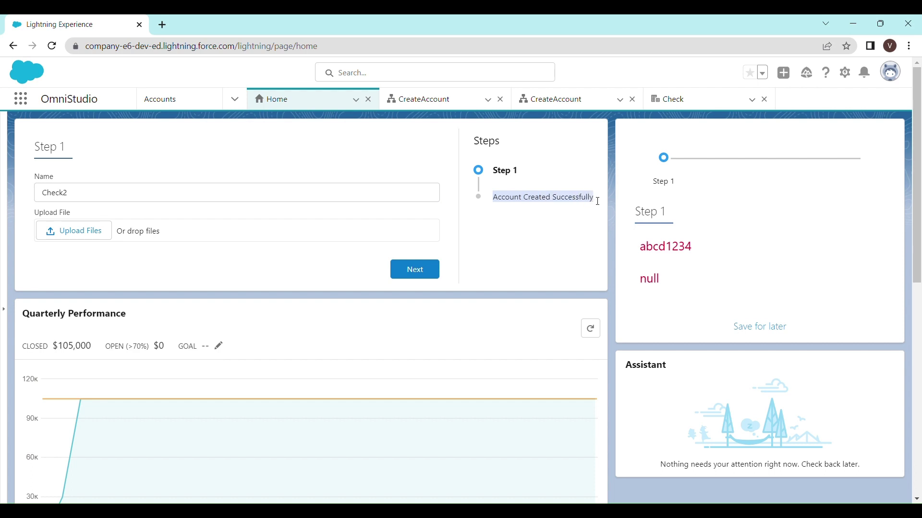
pyautogui.click(429, 272)
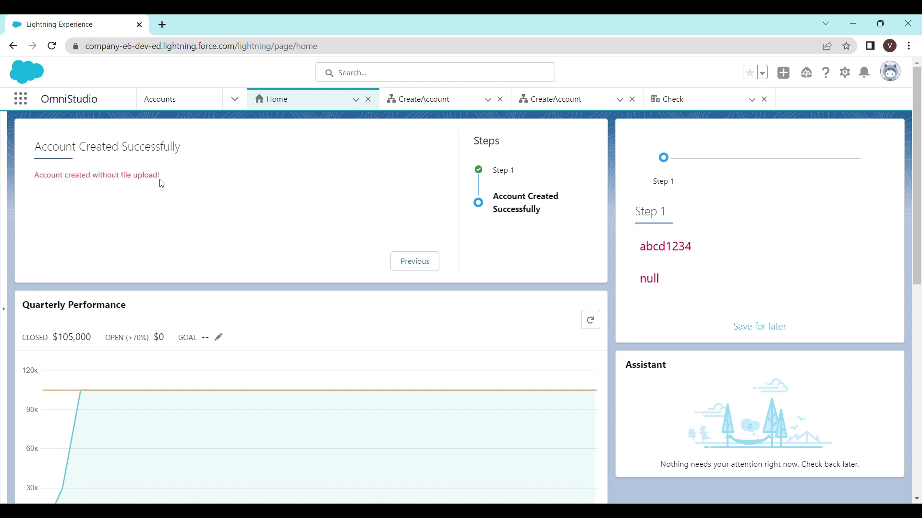
pyautogui.moveTo(161, 180); pyautogui.dragTo(37, 188)
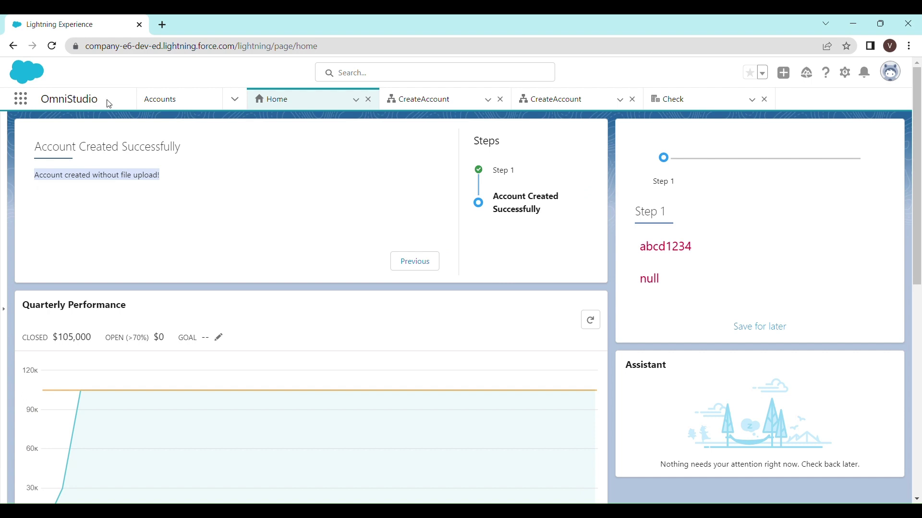
# Open the Check2 record to confirm zero attachments, then return to Home
pyautogui.click(173, 106)
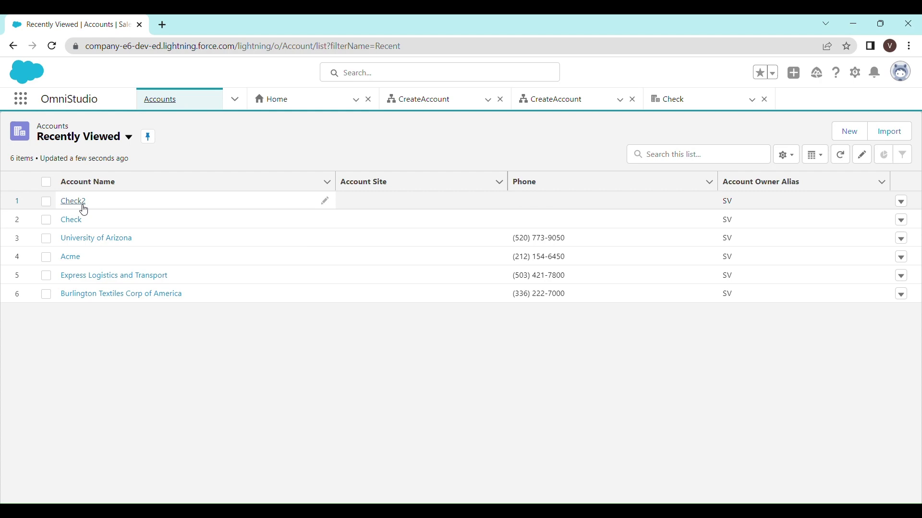
pyautogui.click(74, 202)
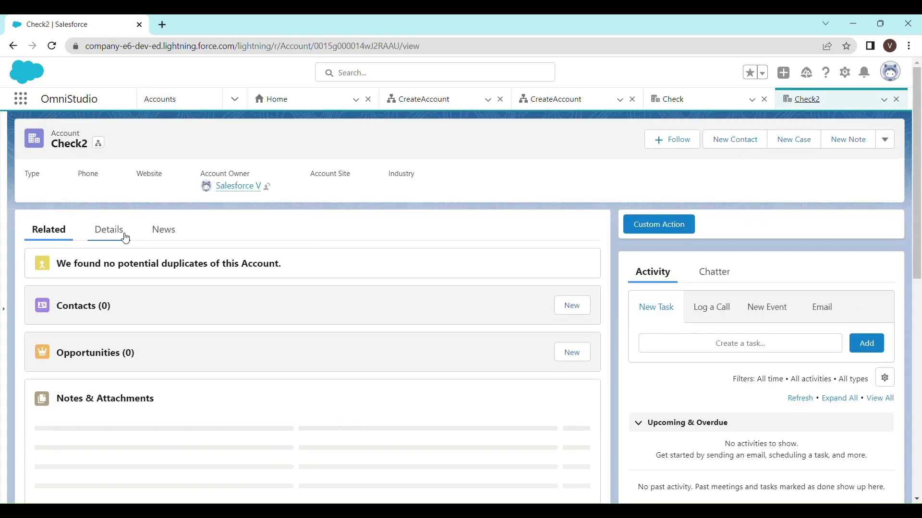
pyautogui.scroll(-3, 125, 271)
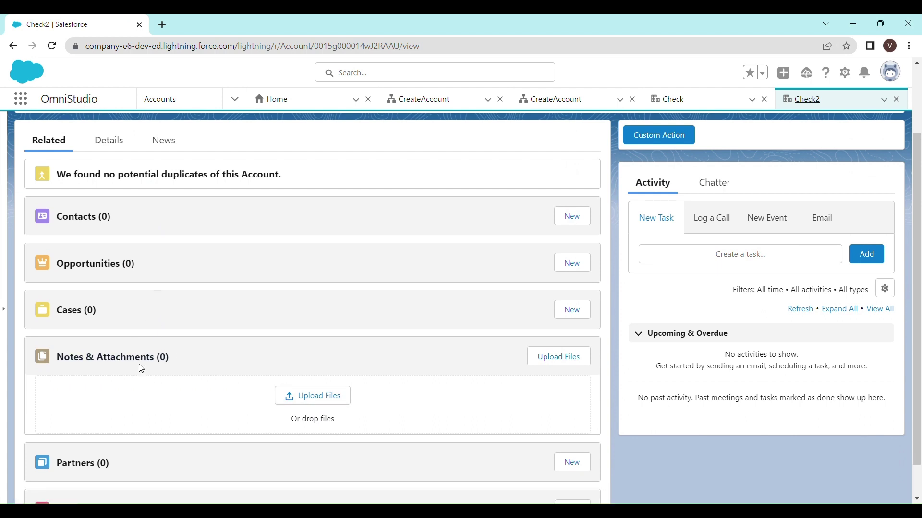
pyautogui.scroll(1, 274, 361)
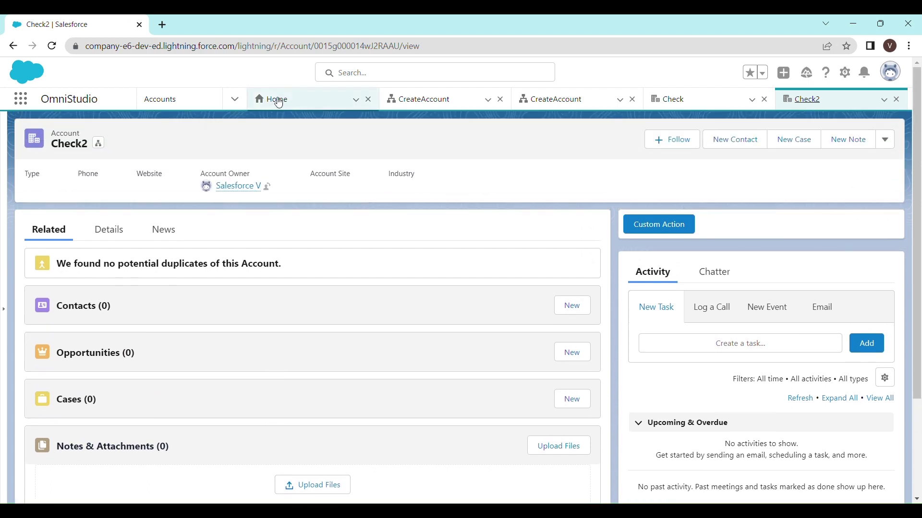
pyautogui.click(276, 99)
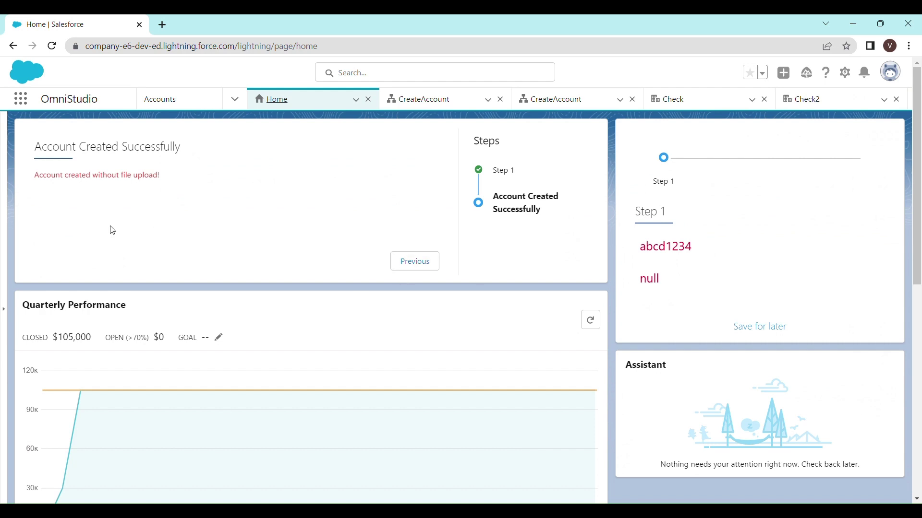
# Reload and submit 'Check3' with an uploaded PNG file
pyautogui.click(52, 45)
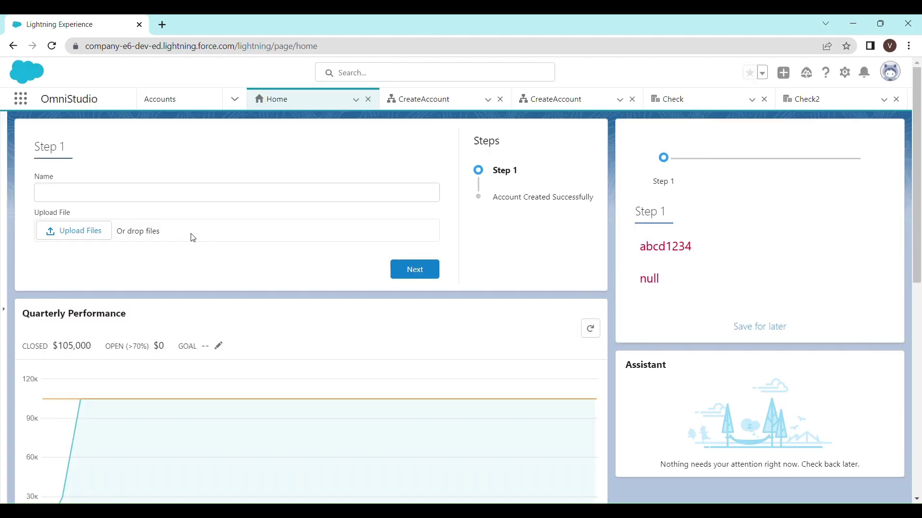
pyautogui.click(105, 201)
pyautogui.write('Check3')
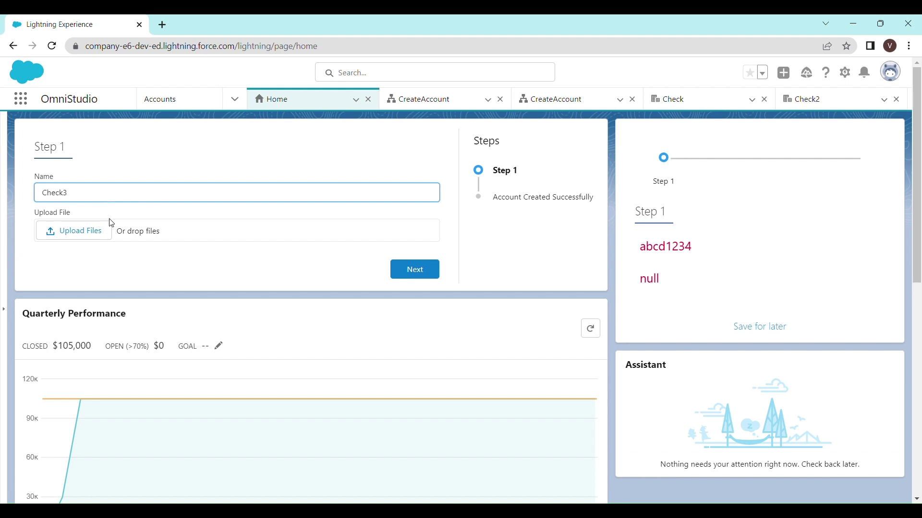
pyautogui.click(94, 231)
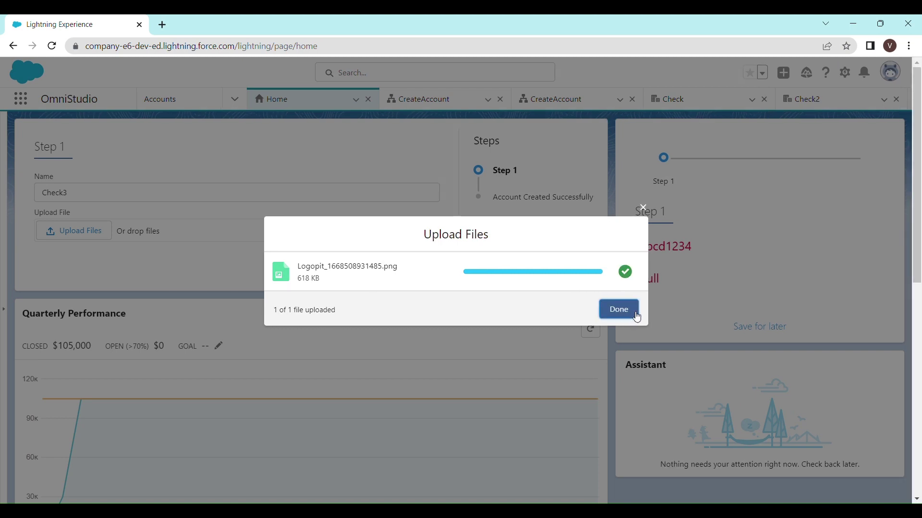
pyautogui.click(624, 311)
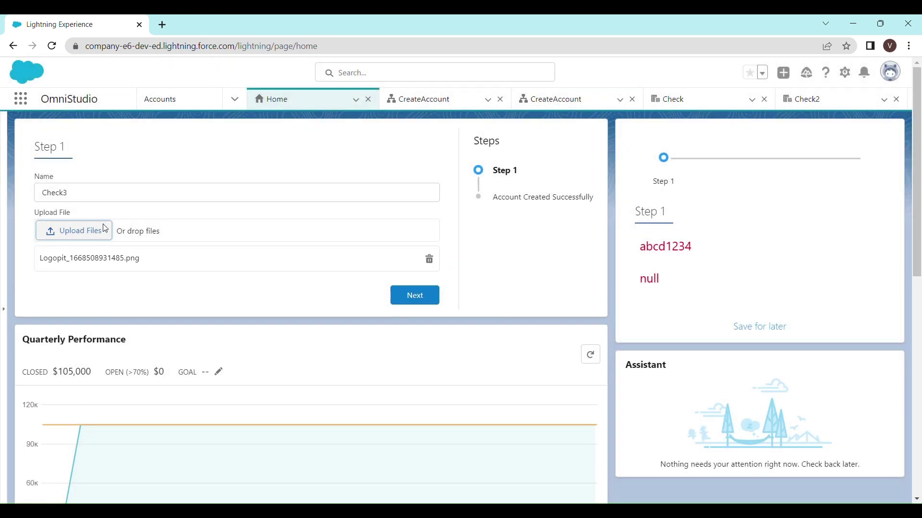
pyautogui.moveTo(69, 193); pyautogui.dragTo(49, 197)
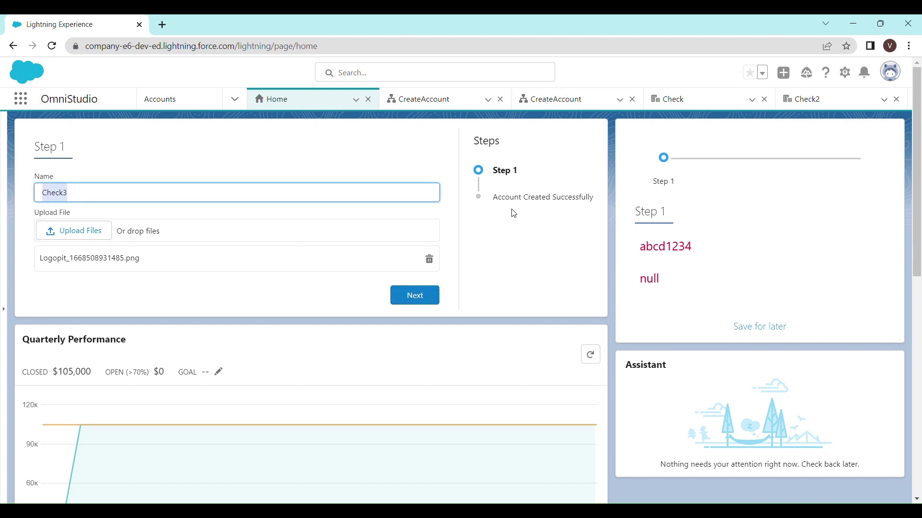
pyautogui.click(428, 296)
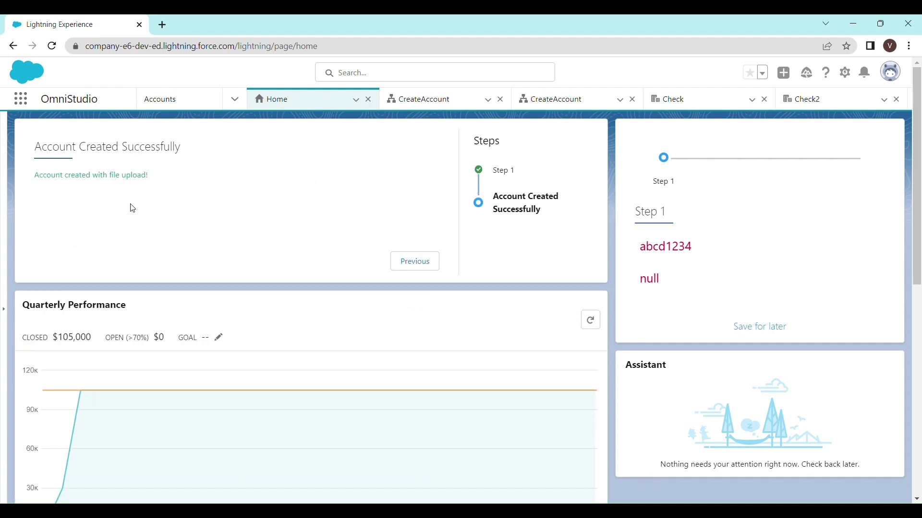
# Highlight the 'Account created with file upload!' message and open the Accounts list
pyautogui.moveTo(148, 176); pyautogui.dragTo(36, 186)
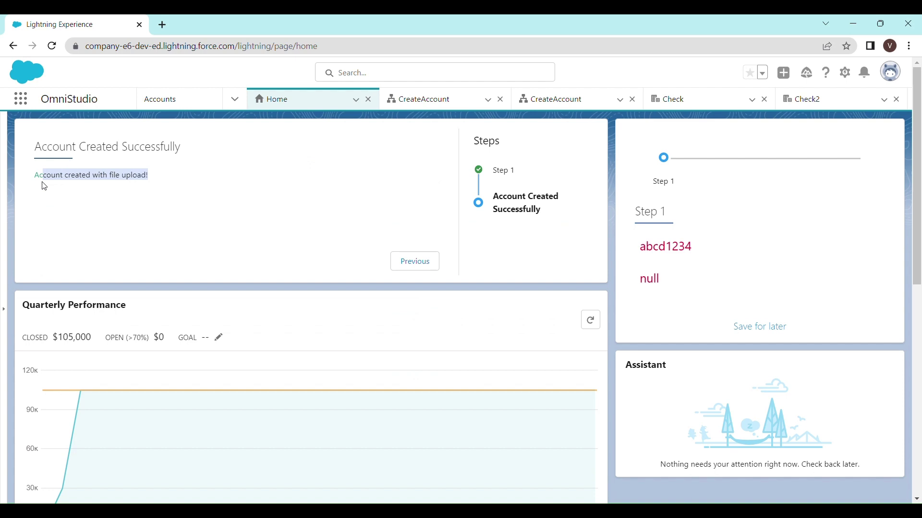
pyautogui.click(72, 186)
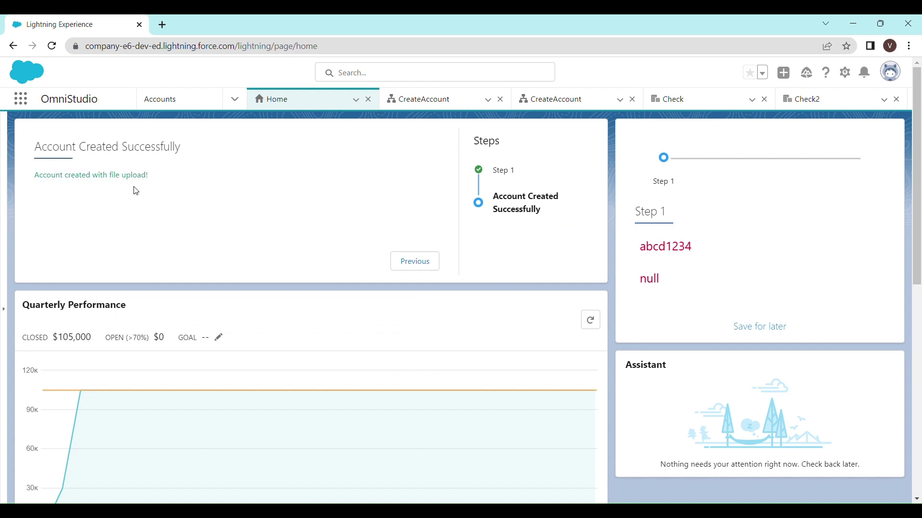
pyautogui.moveTo(154, 185); pyautogui.dragTo(46, 183)
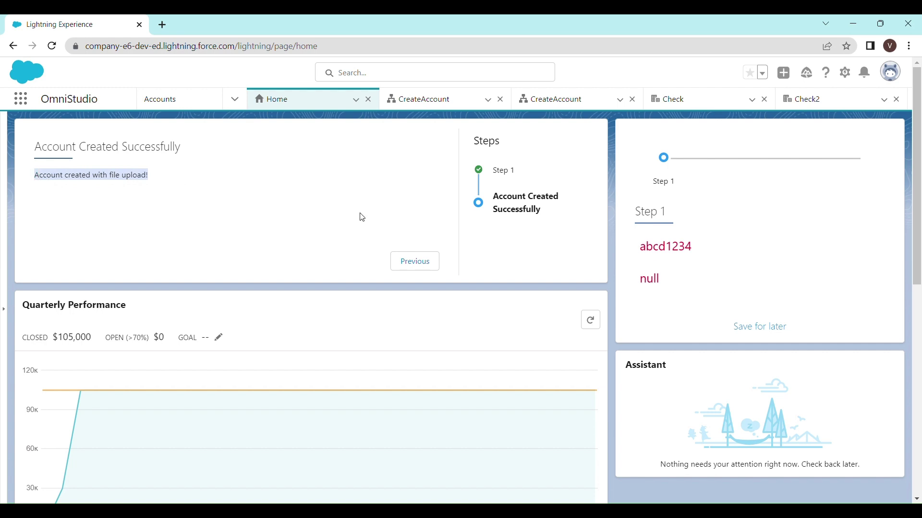
pyautogui.click(173, 104)
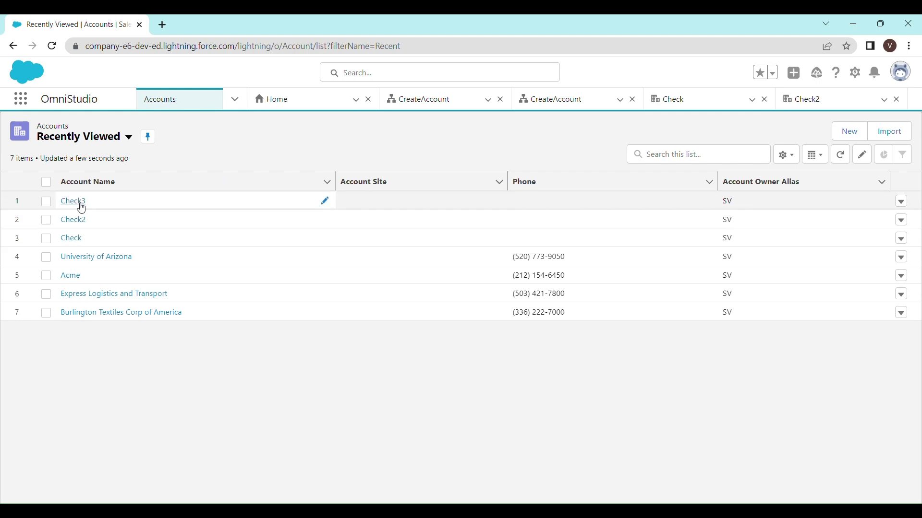
# Open Check3 to find the Logopit PNG under Notes & Attachments
pyautogui.click(73, 201)
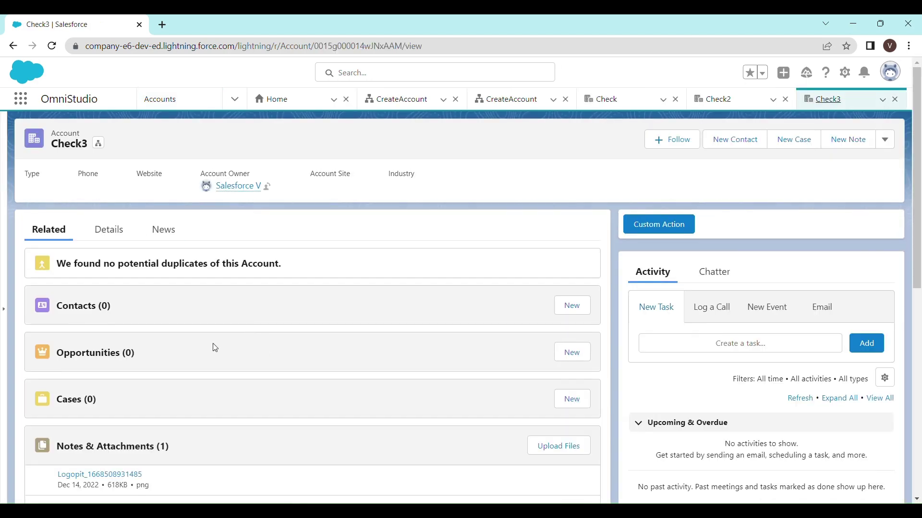
pyautogui.scroll(-3, 216, 346)
pyautogui.scroll(1, 209, 320)
pyautogui.scroll(-1, 207, 317)
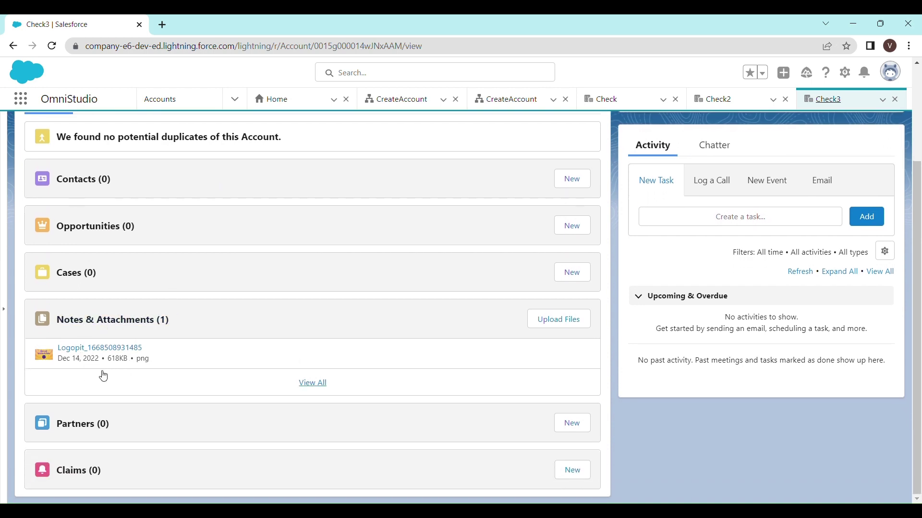
pyautogui.scroll(1, 258, 357)
pyautogui.scroll(2, 258, 357)
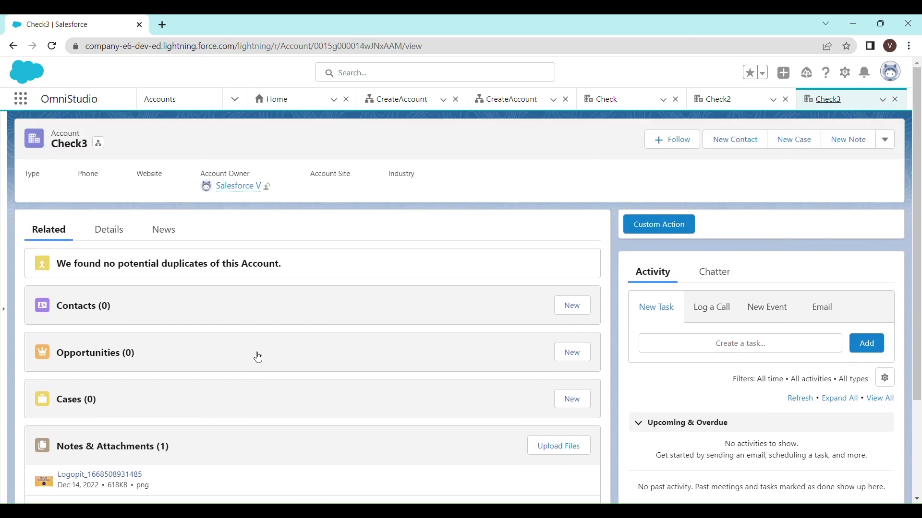